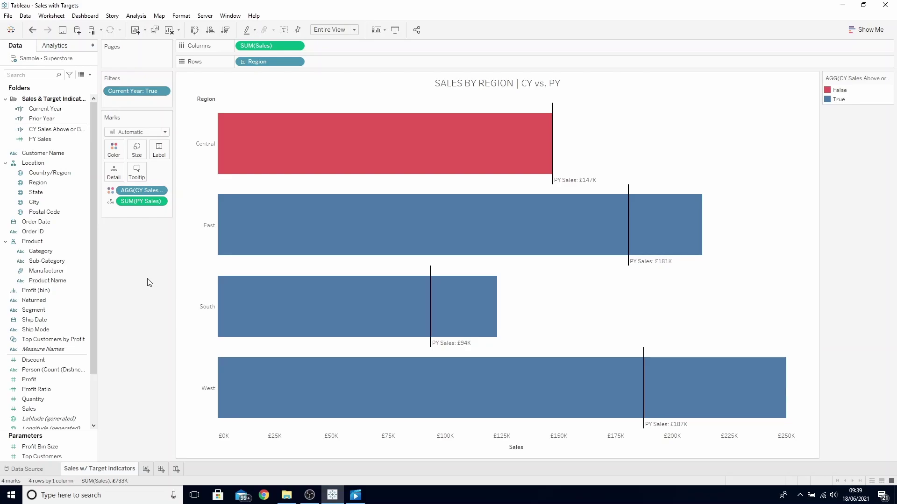
Step: Duplicate the Sales w/ Target Indicators sheet and filter the copy to the Central region only
right_click(121, 471)
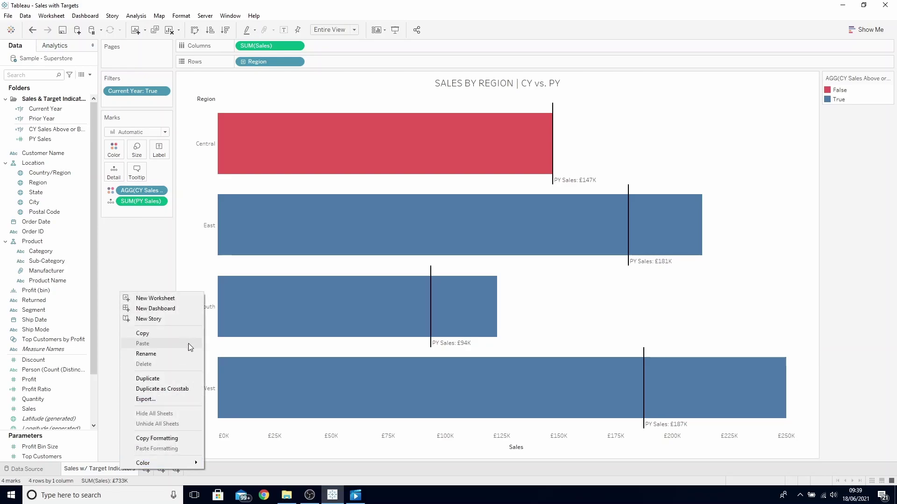
left_click(182, 379)
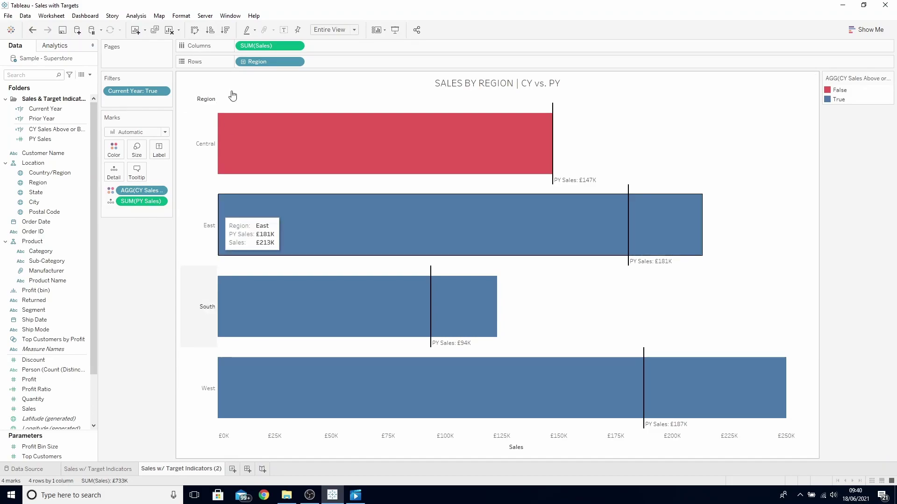
left_click_drag(257, 61, 152, 103)
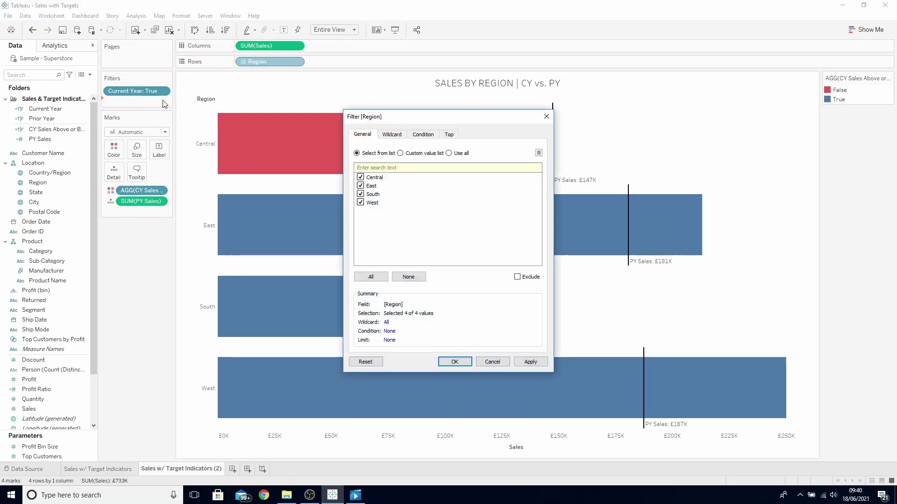
left_click(360, 186)
left_click(360, 194)
left_click(360, 202)
left_click(541, 365)
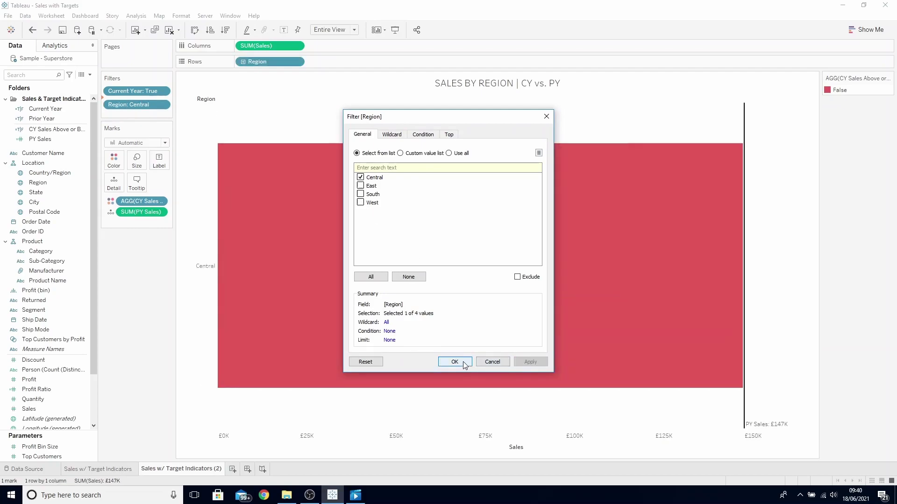
left_click(455, 362)
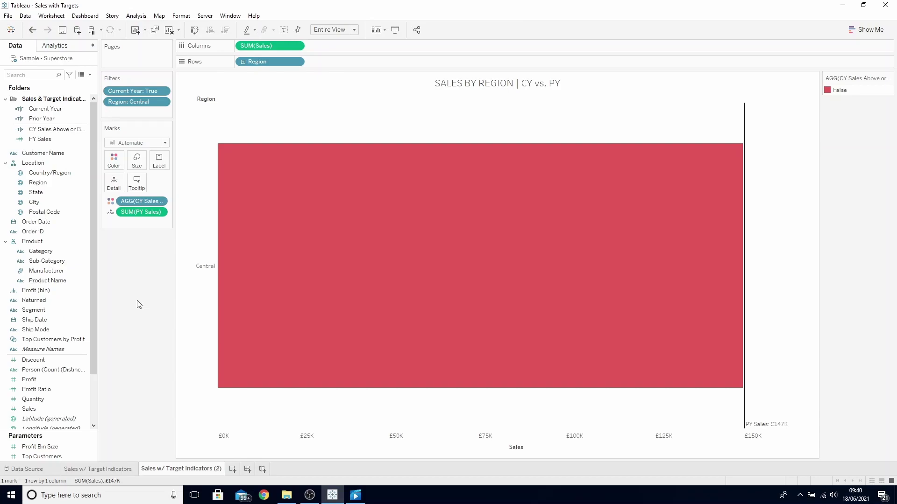
mouse_move(303, 266)
Step: Duplicate the PY Sales calculated field and rename the copy 'CY Sales'
right_click(56, 140)
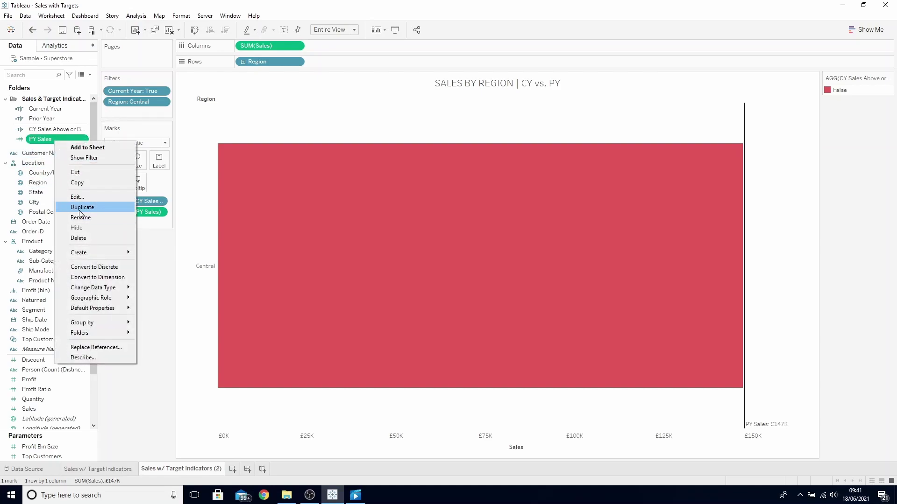
left_click(80, 207)
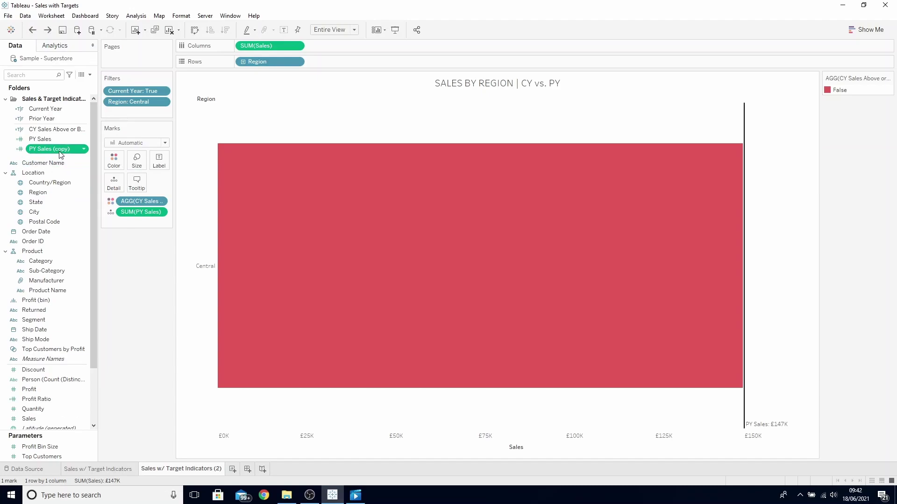
right_click(59, 154)
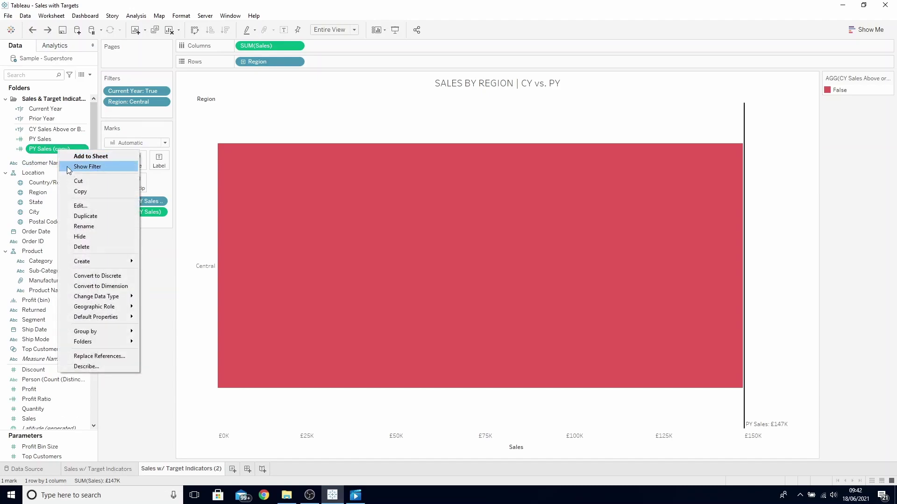
left_click(117, 203)
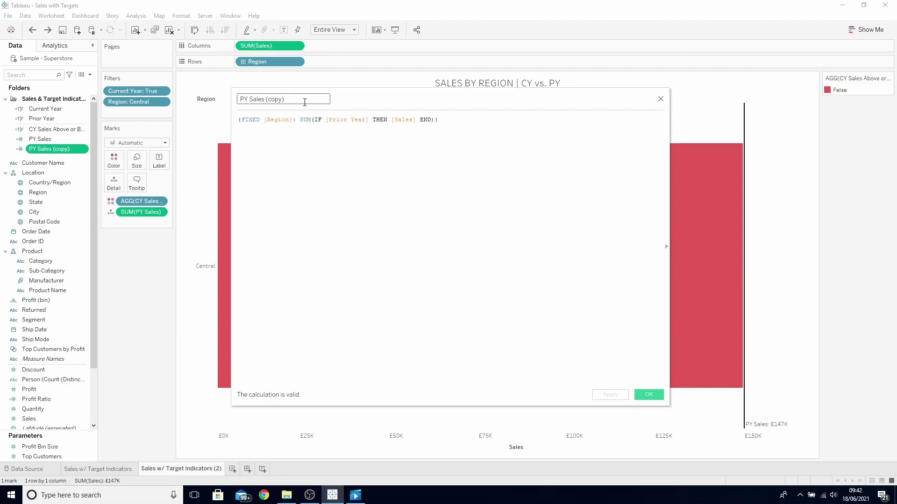
left_click_drag(304, 103, 238, 101)
type("CY Sales")
Step: Replace [Prior Year] with [Current Year] in the CY Sales formula and save it
scroll(451, 209, "up", 5)
scroll(451, 209, "down", 1)
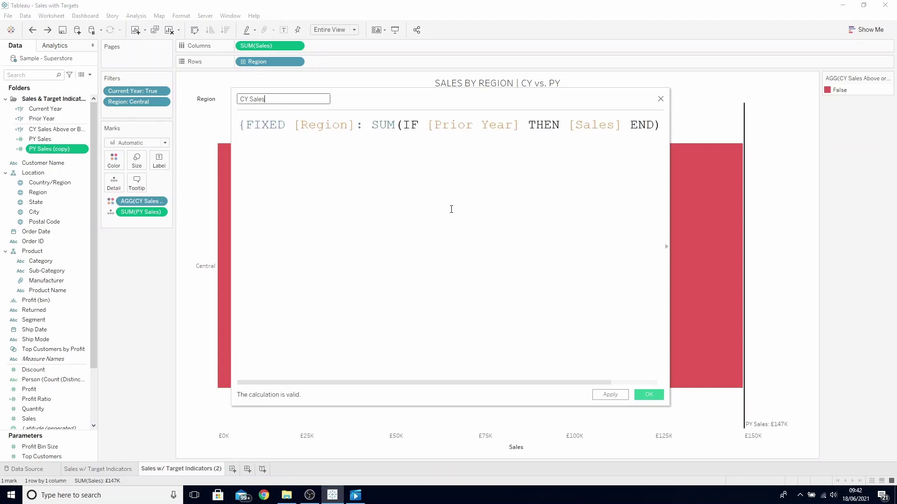
left_click(473, 125)
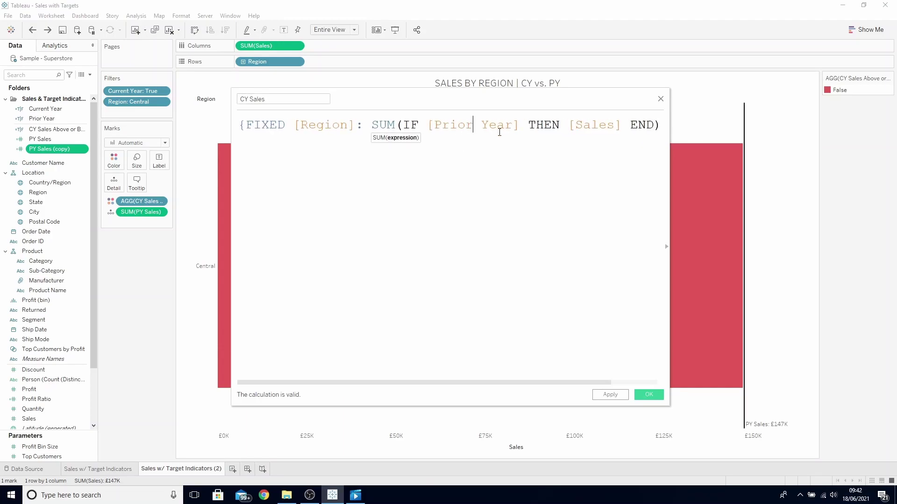
key("BackSpace")
key("BackSpace")
key("BackSpace")
key("BackSpace")
key("BackSpace")
type("Current")
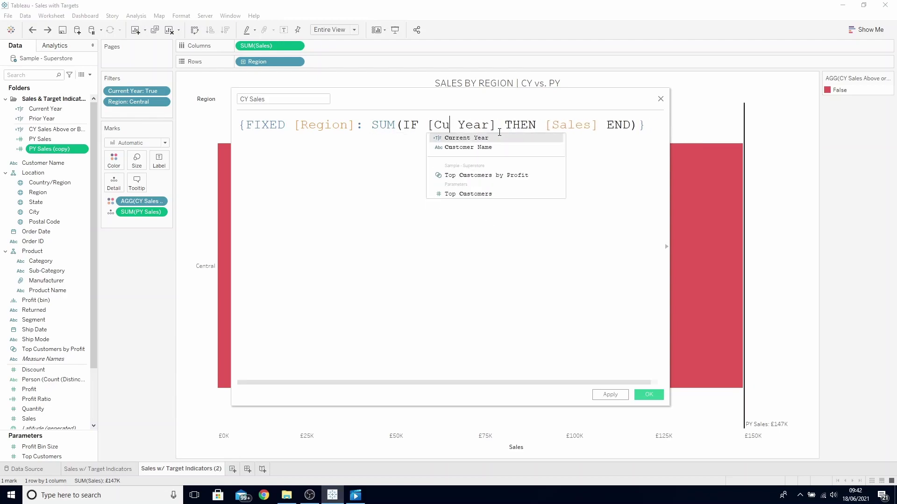
key("End")
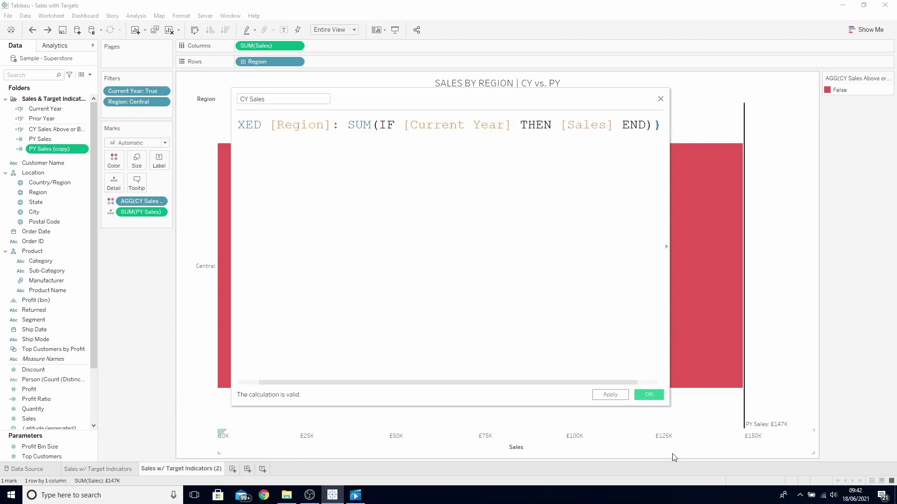
left_click(648, 394)
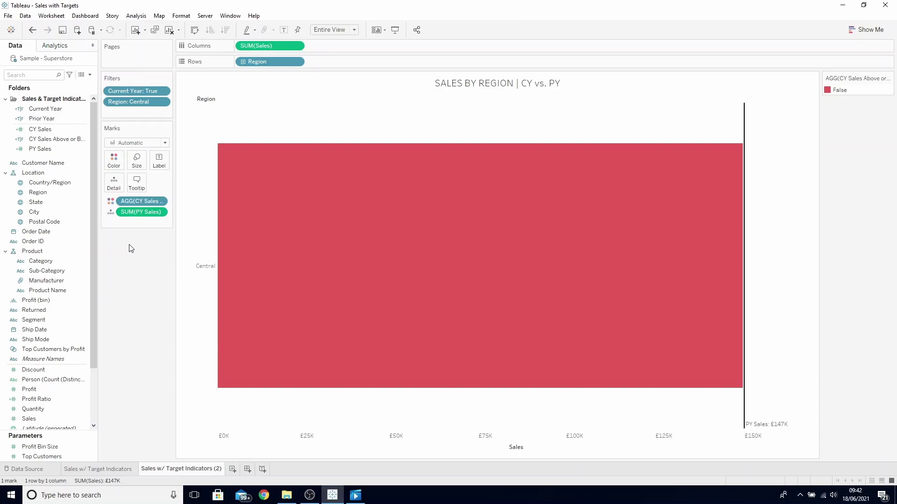
Step: Create a calculated field named 'CY Sales Above Target' starting with the CY Sales Above or Below field
left_click(90, 74)
left_click(80, 86)
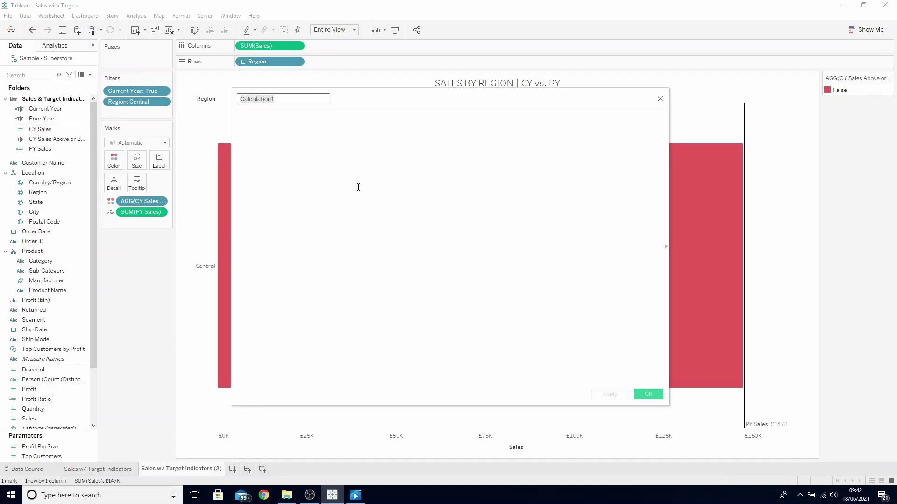
type("CY Sales Above ")
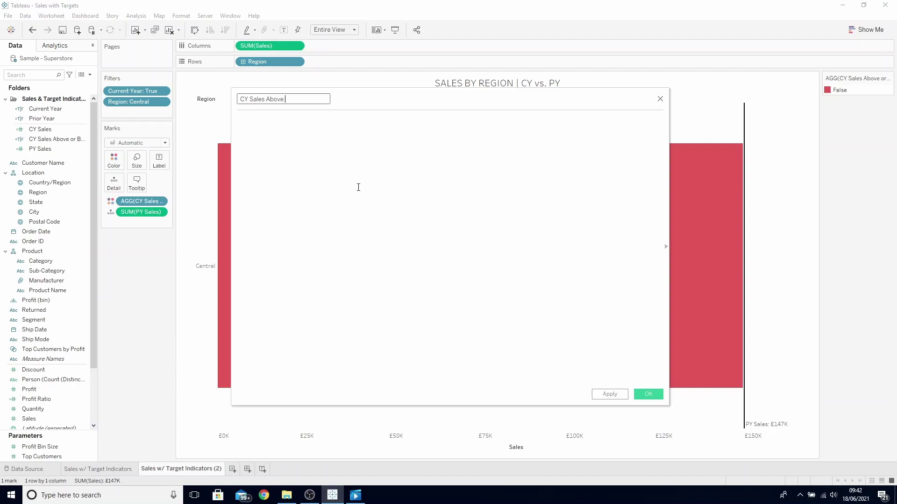
type("Target")
left_click(605, 138)
left_click_drag(135, 199, 337, 154)
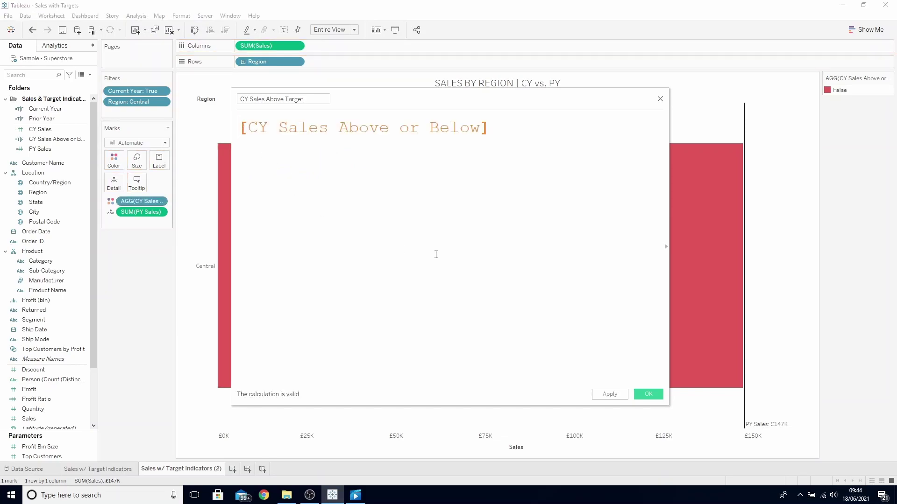
Step: Write the formula IF [CY Sales Above or Below]=TRUE THEN SUM([CY Sales]) END and save it
type("IF")
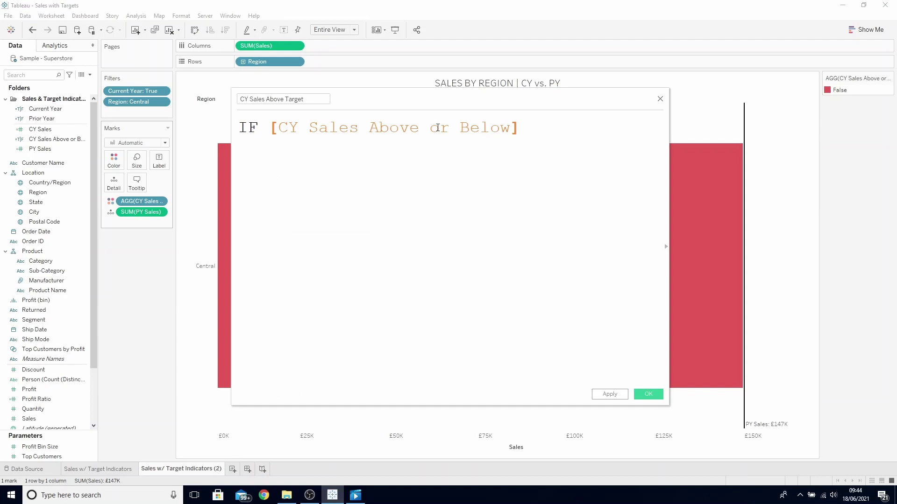
left_click(564, 140)
type("=TRUE")
key("Return")
type("THEN SU")
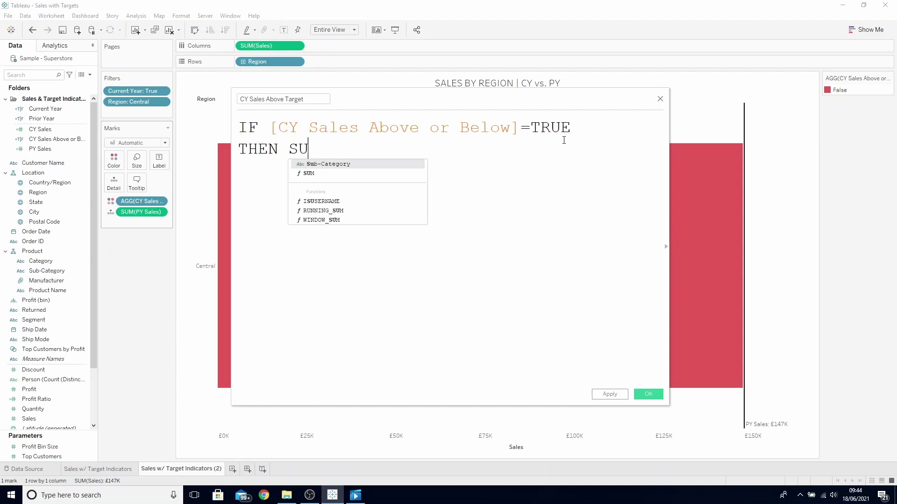
key("Return")
type("CY")
key("Return")
key("Right")
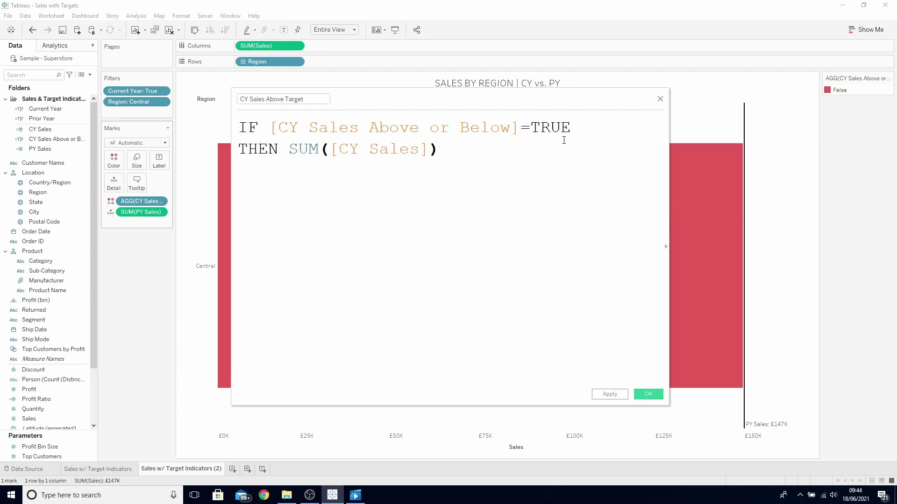
key("Return")
type("END")
key("Return")
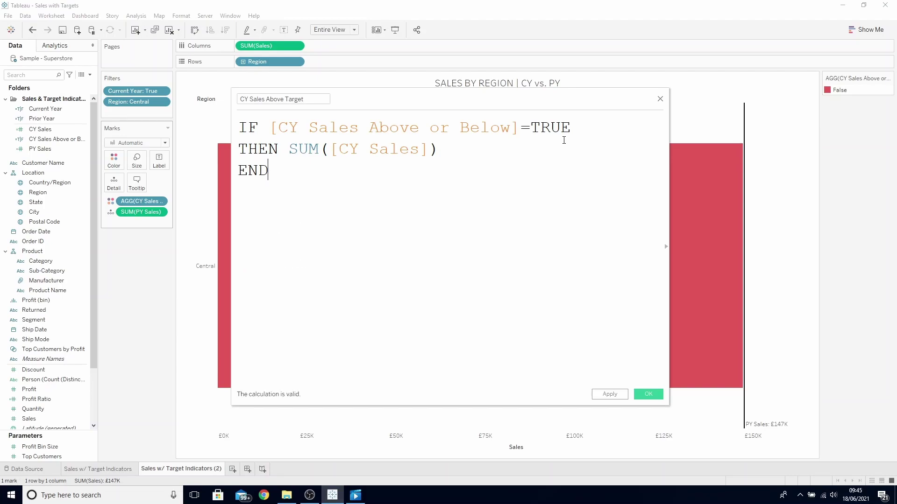
left_click(654, 395)
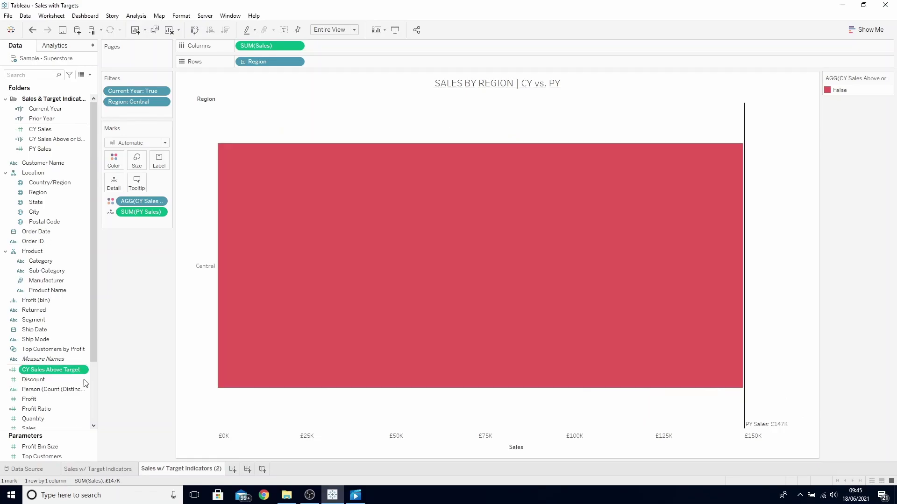
Step: Duplicate CY Sales Above Target and rename the copy 'CY Sales Below Target'
right_click(34, 370)
left_click(68, 222)
right_click(71, 380)
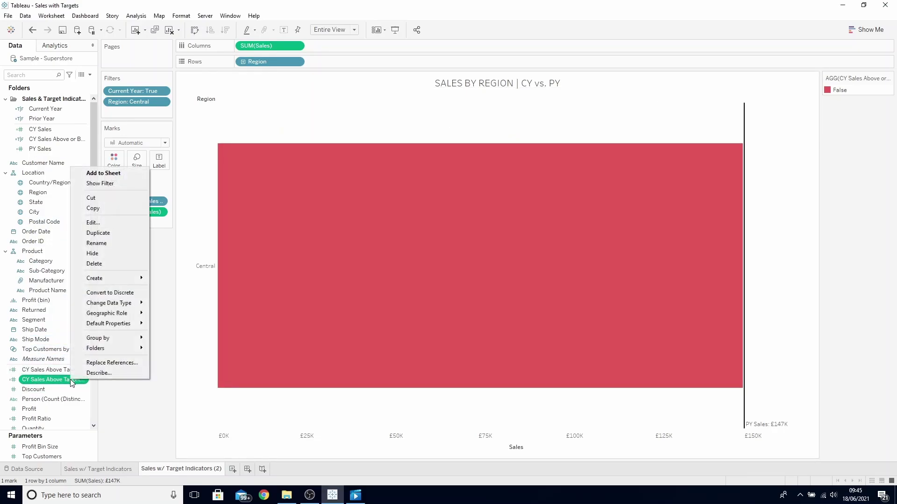
left_click(121, 222)
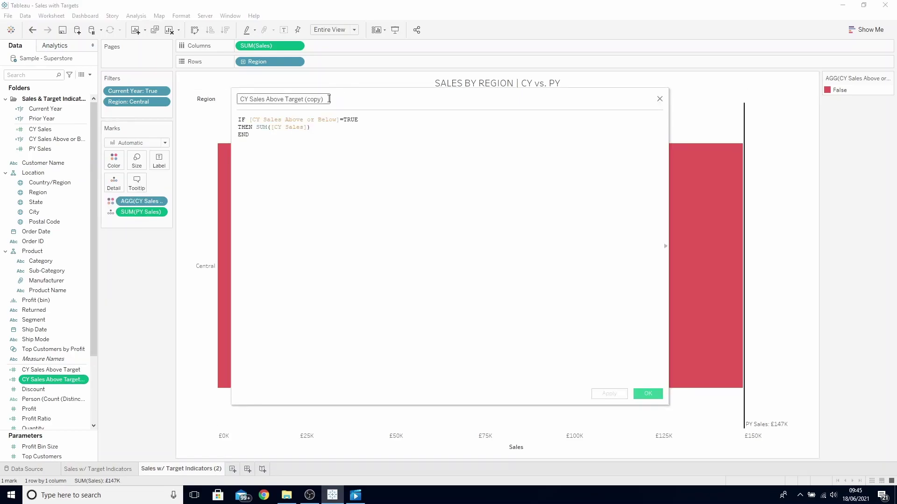
double_click(308, 100)
key("BackSpace")
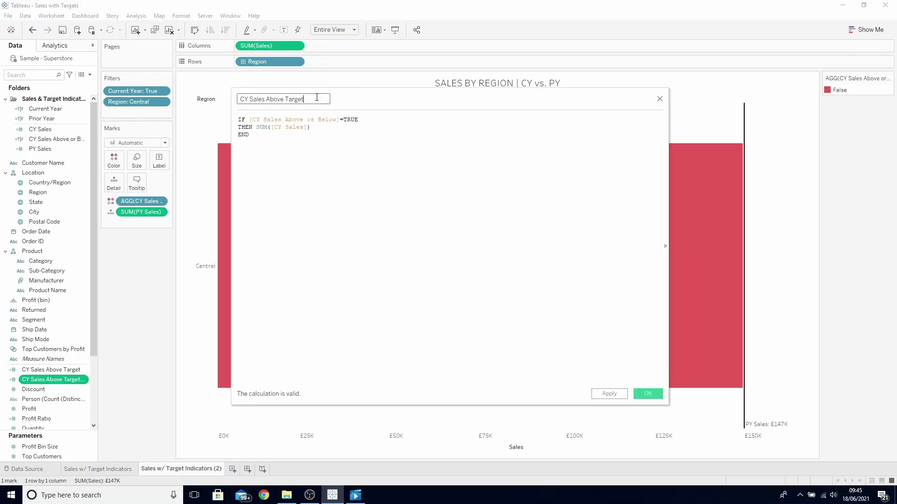
key("BackSpace")
key("BackSpace")
key("BackSpace")
key("BackSpace")
key("BackSpace")
key("BackSpace")
type("Below")
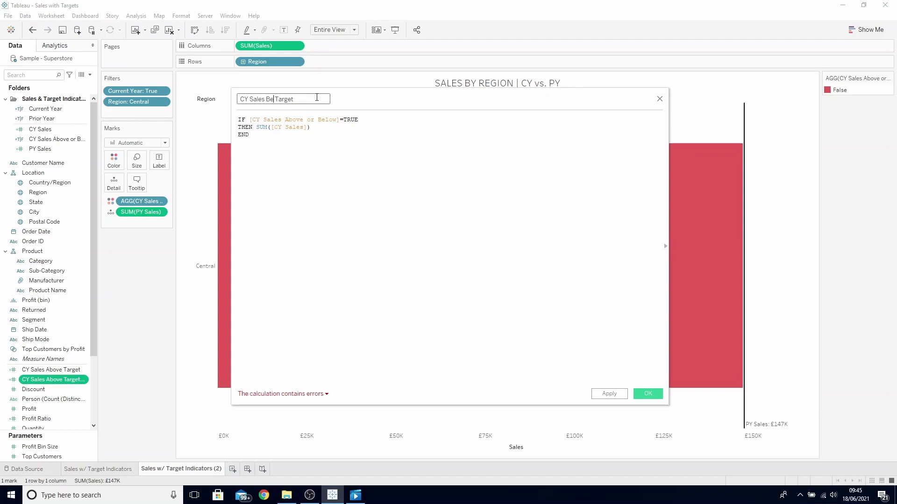
Step: Change the CY Sales Below Target condition from TRUE to FALSE and save it
scroll(515, 226, "up", 5)
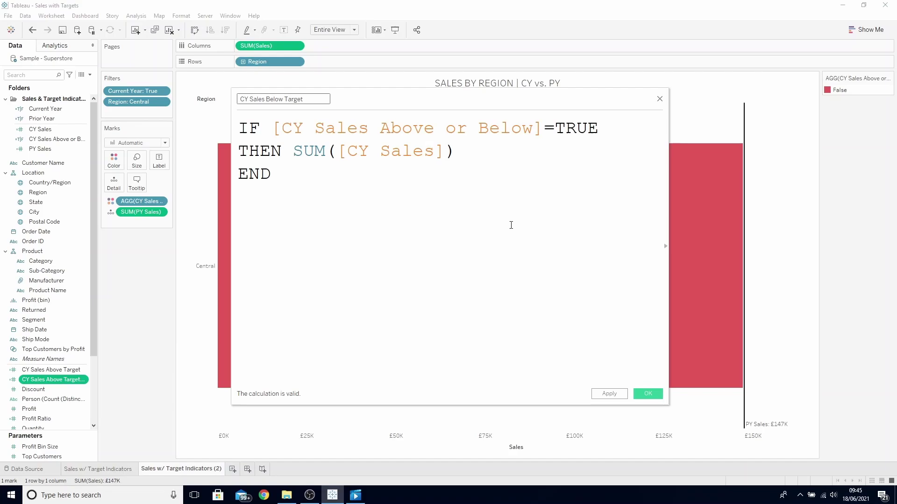
left_click(603, 130)
key("BackSpace")
key("BackSpace")
key("BackSpace")
key("BackSpace")
type("FA")
key("Return")
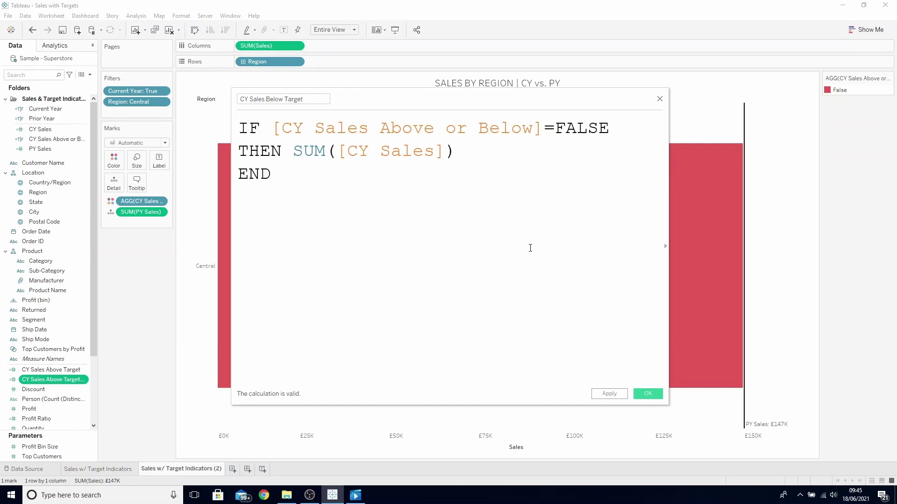
left_click(648, 394)
Step: Drag both CY Sales Above Target and CY Sales Below Target onto the Marks card
left_click(54, 370)
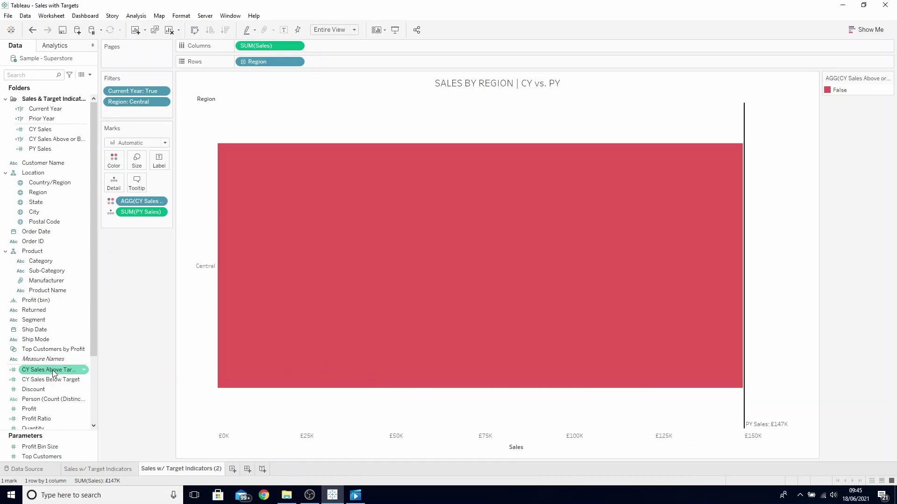
left_click(51, 379, "ctrl")
left_click_drag(53, 382, 115, 184)
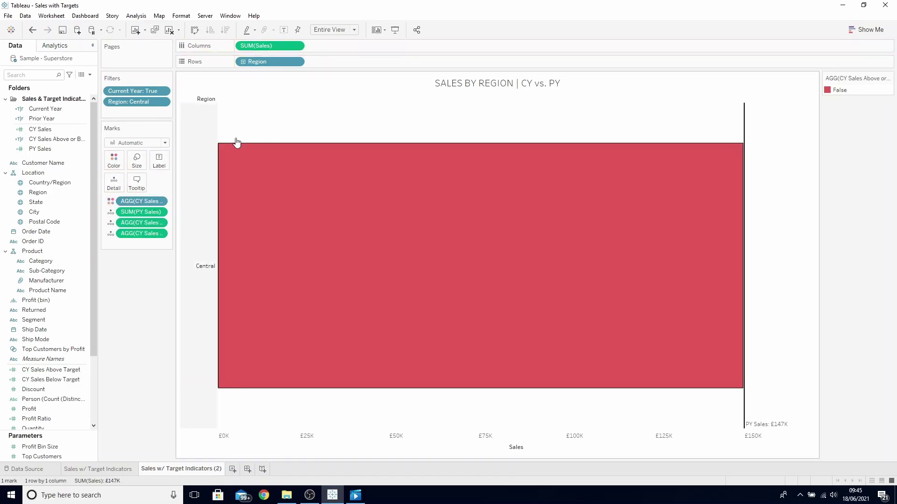
Step: Replace the sheet title text with 'DYNAMIC BANs | CY vs PY'
right_click(454, 84)
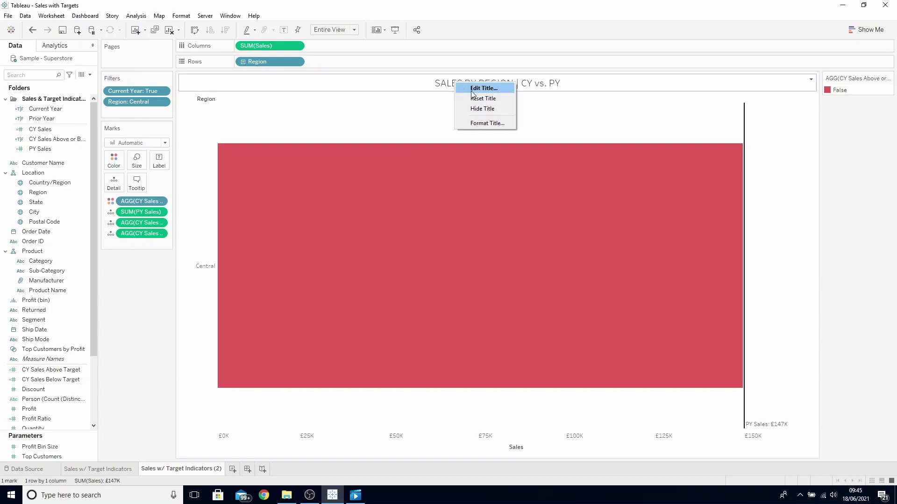
left_click(471, 89)
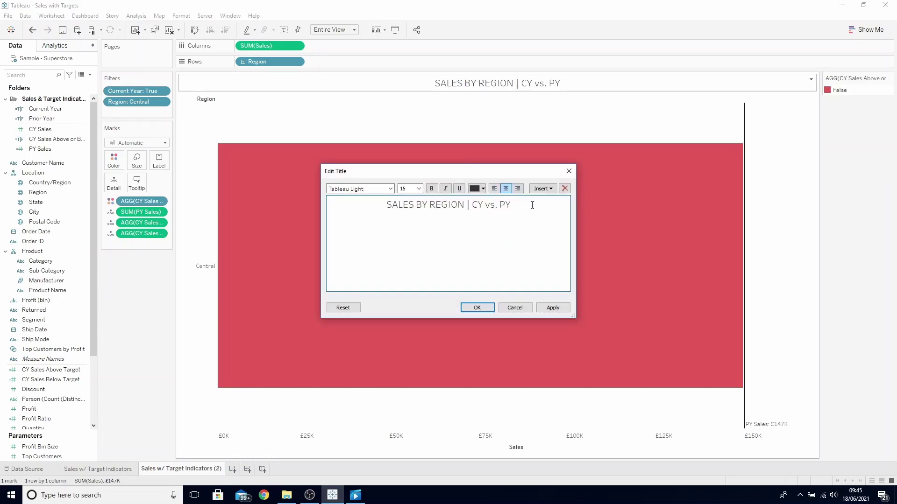
key("ctrl+a")
type("DY")
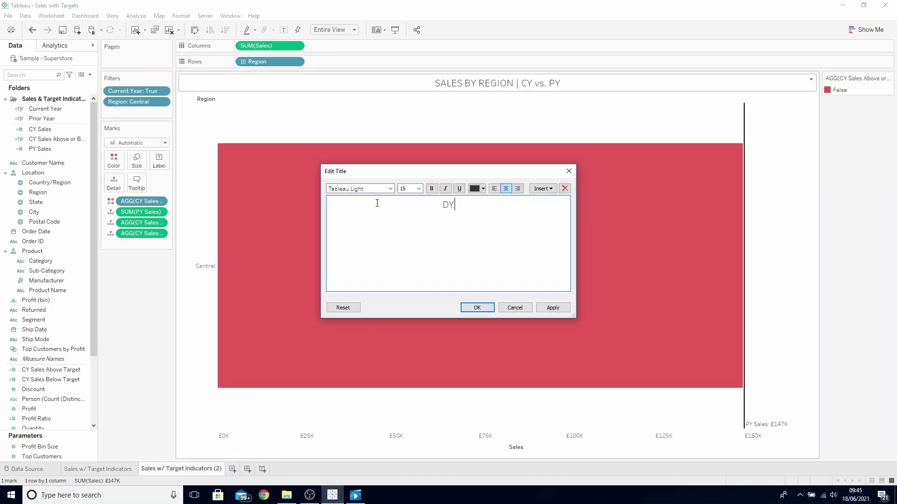
type("A")
key("BackSpace")
type("NAMIC BANs | CY vs PY")
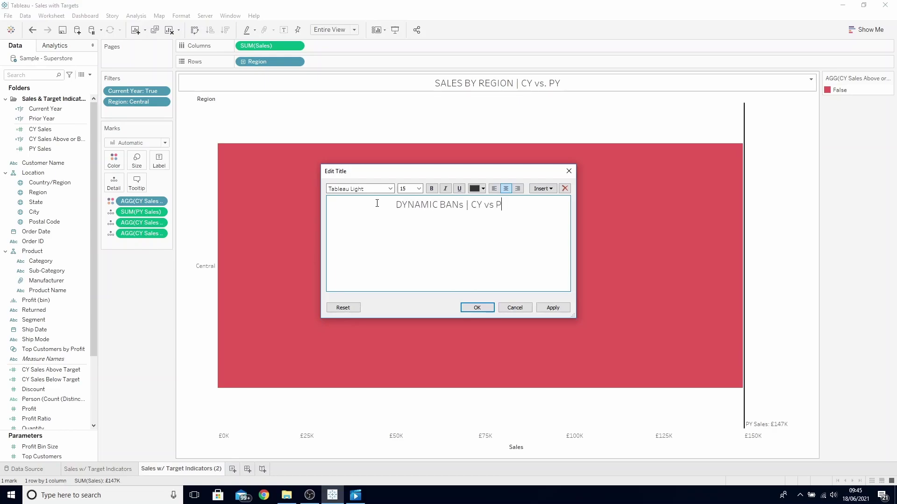
Step: Insert the CY Sales Above Target and CY Sales Below Target fields into the title
left_click(543, 189)
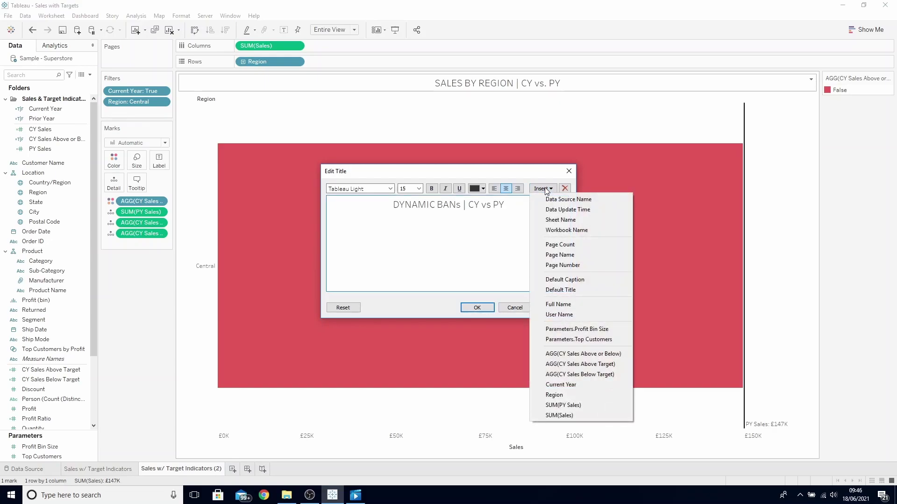
left_click(580, 365)
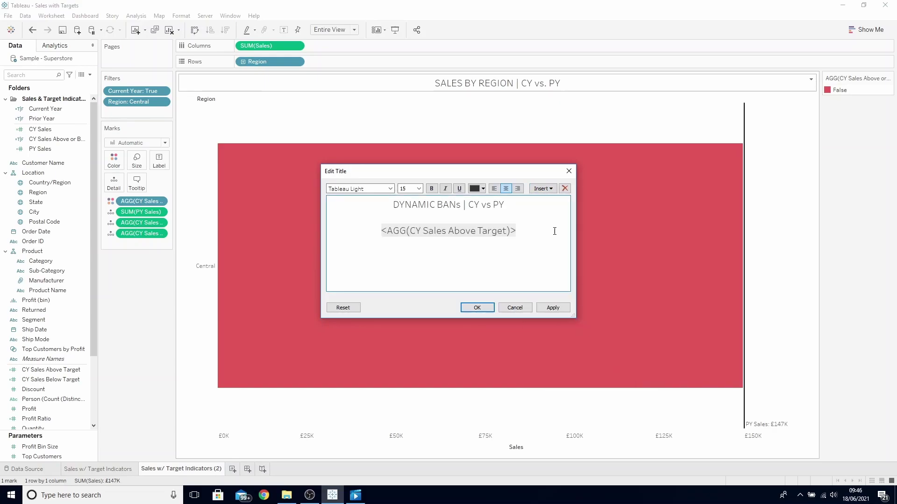
left_click(546, 189)
left_click(547, 188)
left_click(548, 189)
left_click(596, 374)
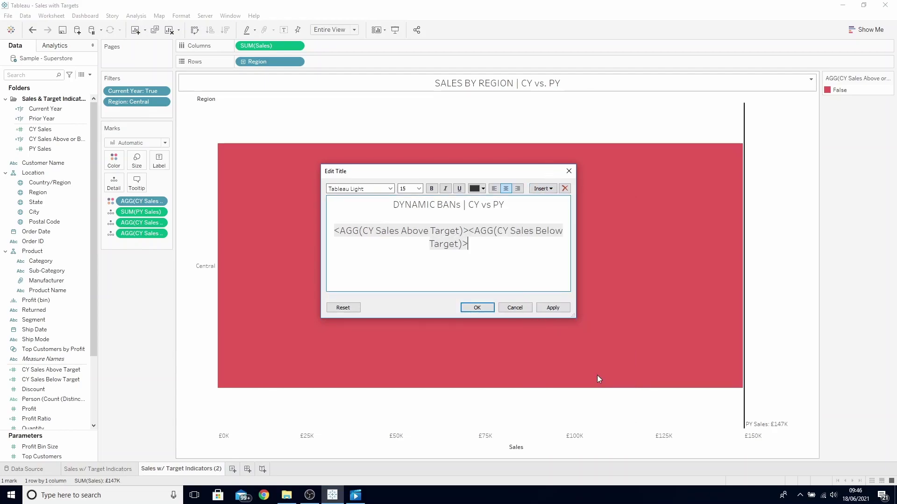
Step: Make both inserted field tags size 24 and bold, and colour the Above Target tag blue
left_click_drag(510, 250, 294, 233)
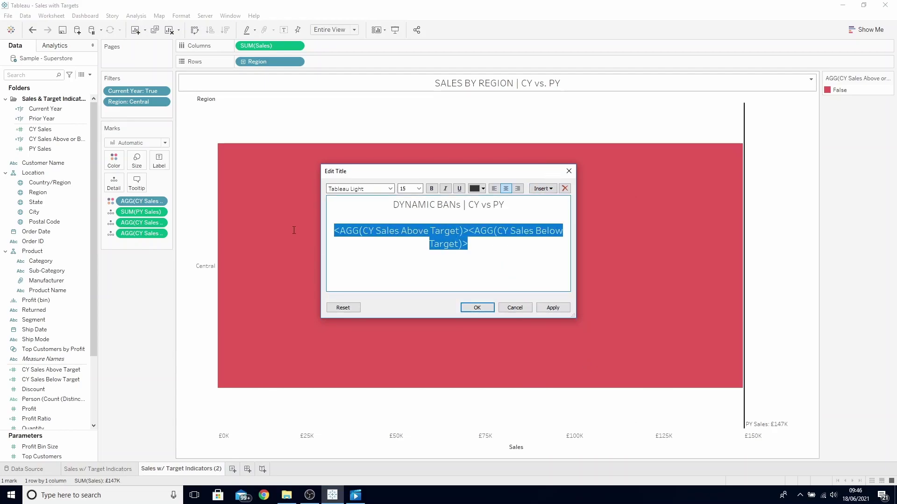
left_click(418, 188)
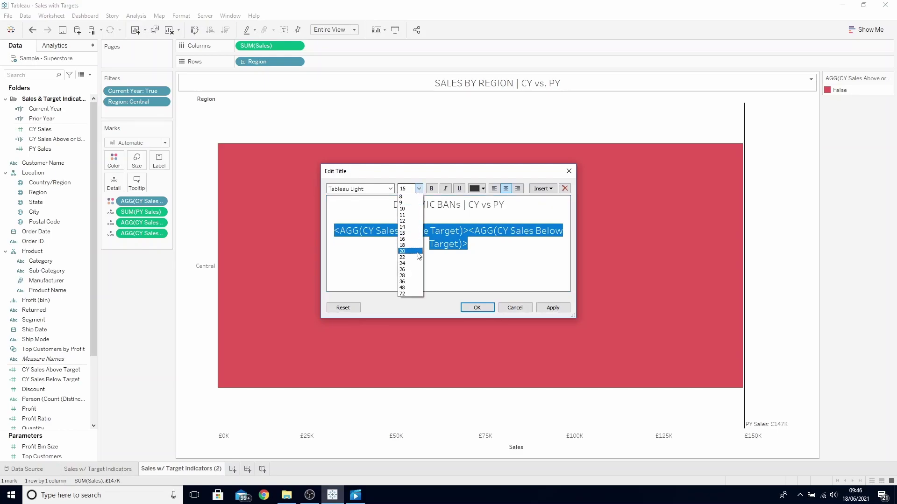
left_click(409, 263)
left_click(428, 189)
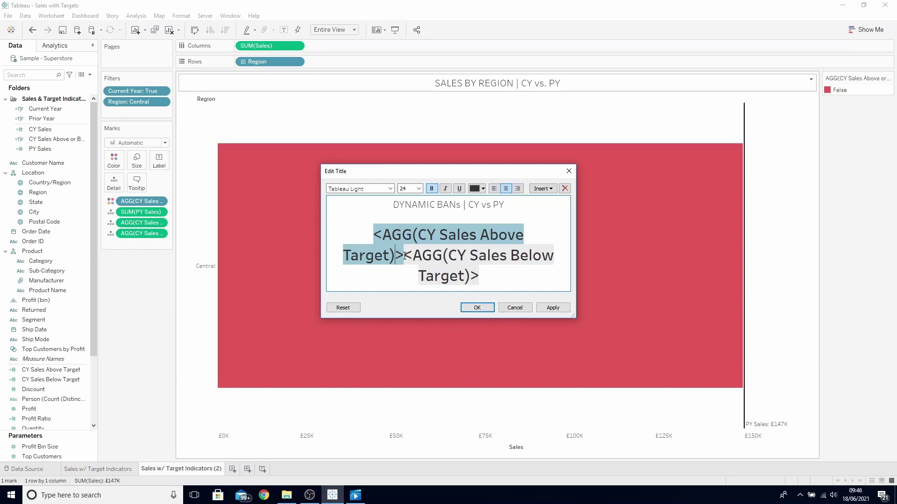
left_click(540, 188)
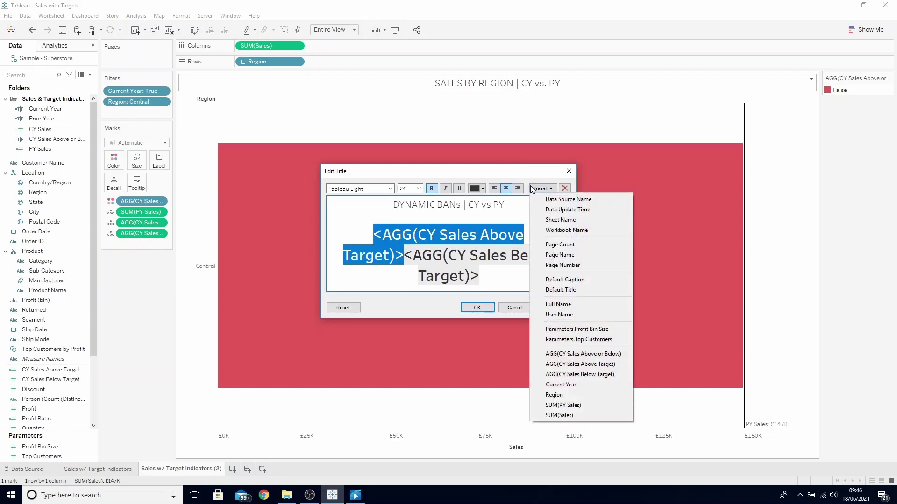
left_click(482, 189)
left_click(526, 198)
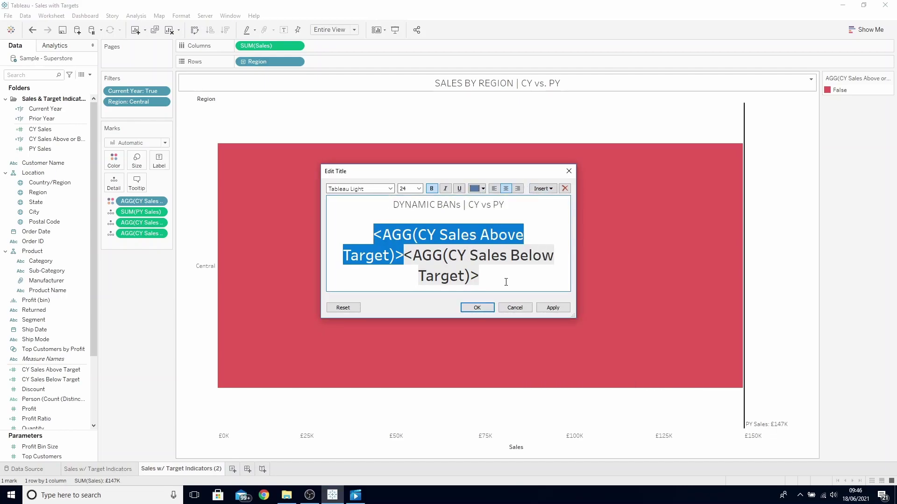
Step: Colour the CY Sales Below Target tag red and apply the title changes
left_click(509, 282)
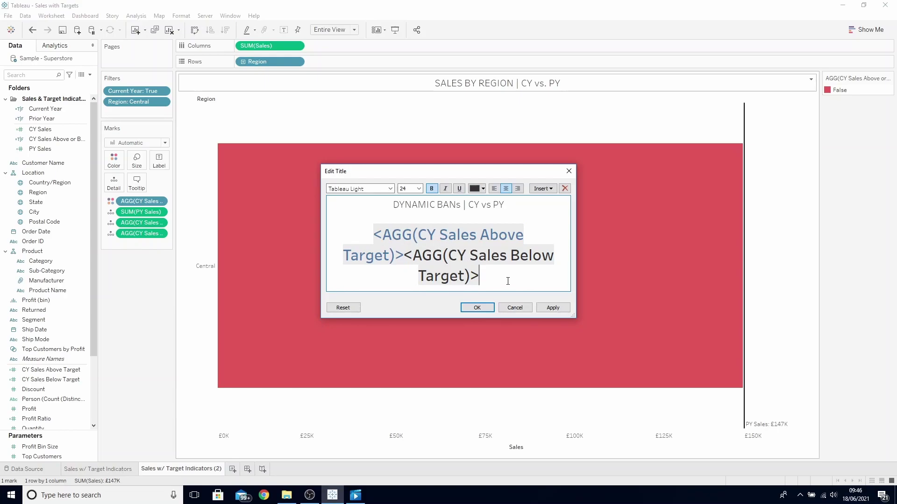
left_click_drag(507, 280, 406, 262)
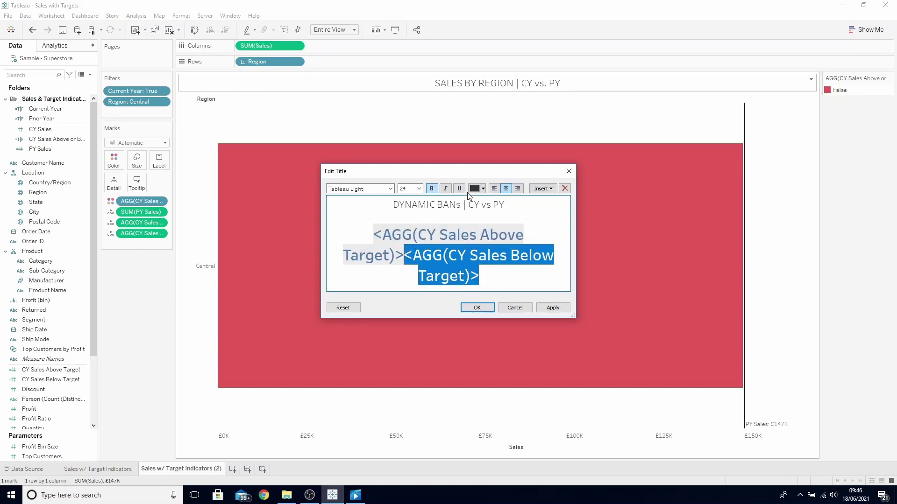
left_click(482, 188)
left_click(511, 221)
left_click(553, 308)
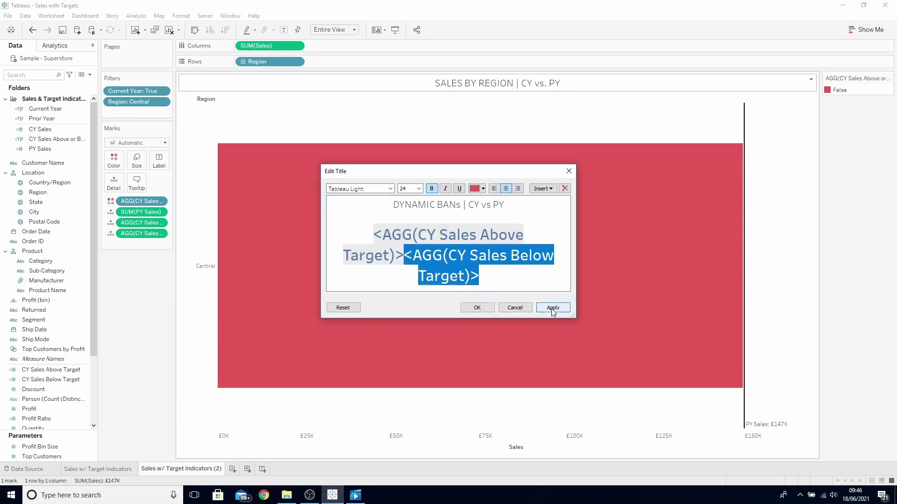
Step: Confirm the title edits with OK, closing the Edit Title dialog
left_click(477, 307)
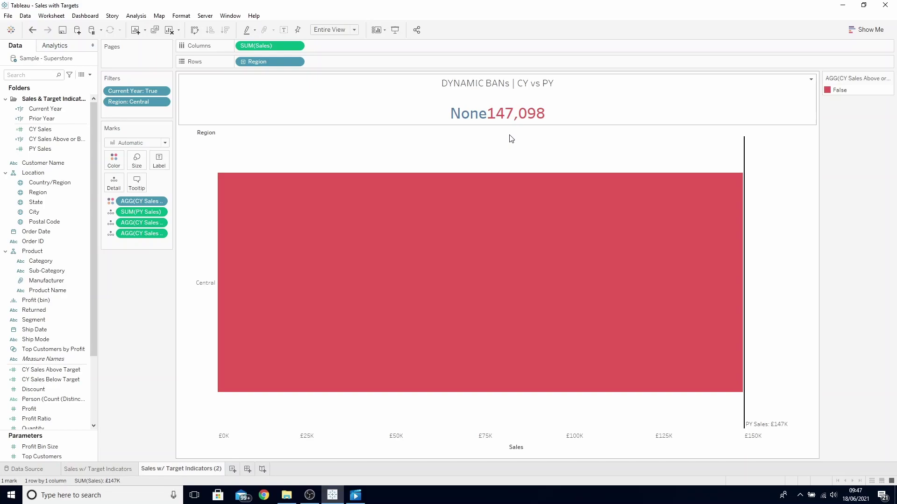
Step: Wrap the CY Sales Above Target formula in ZN( ) and save it
right_click(46, 370)
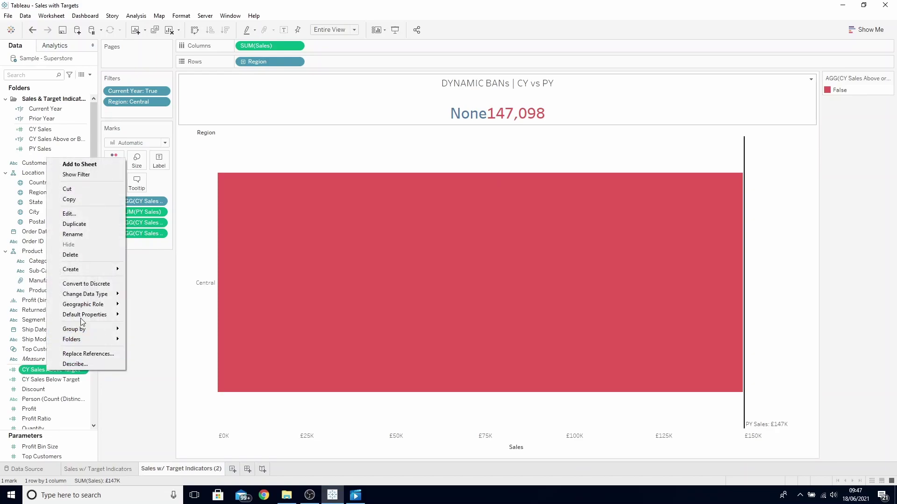
left_click(101, 214)
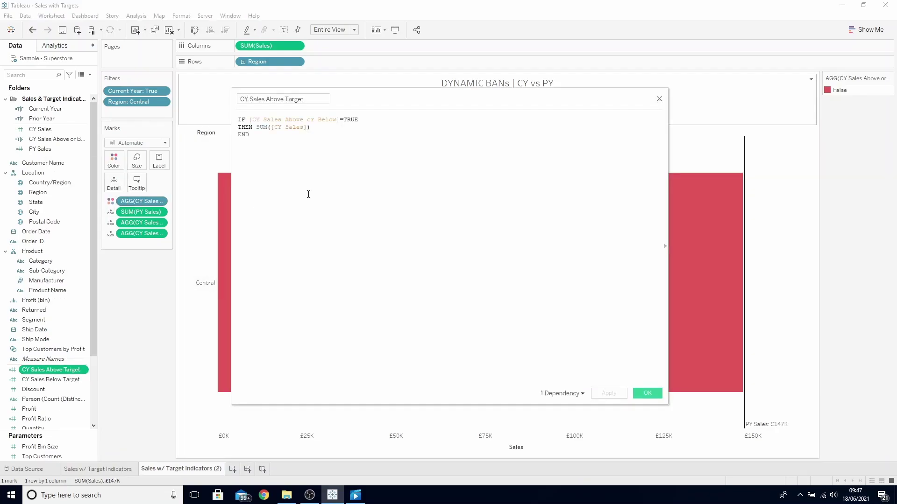
scroll(308, 195, "up", 5)
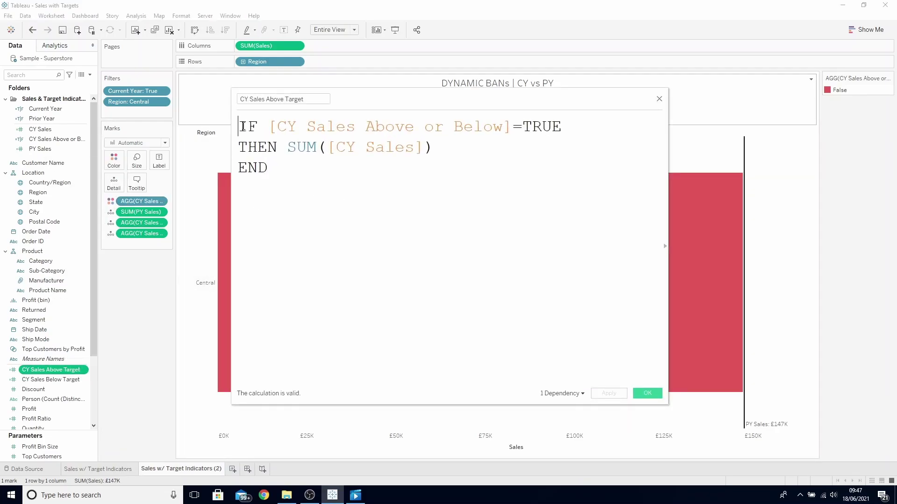
type("ZN(")
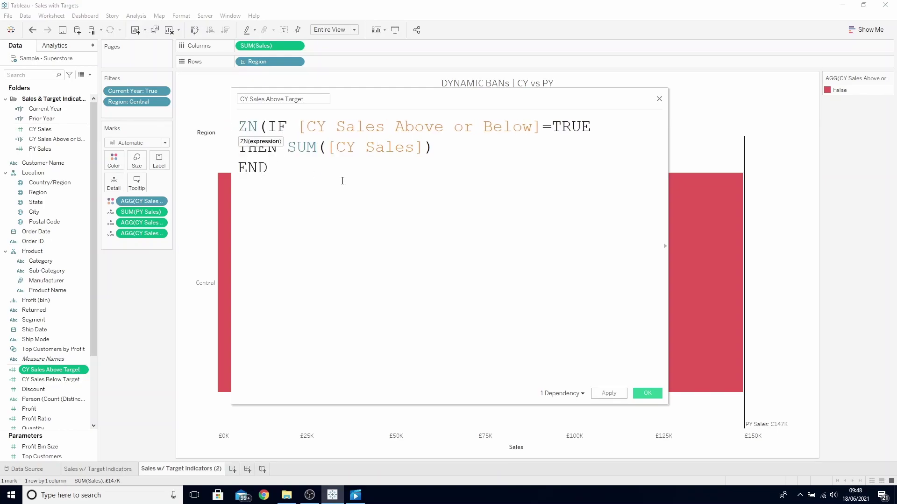
left_click(342, 181)
type(")")
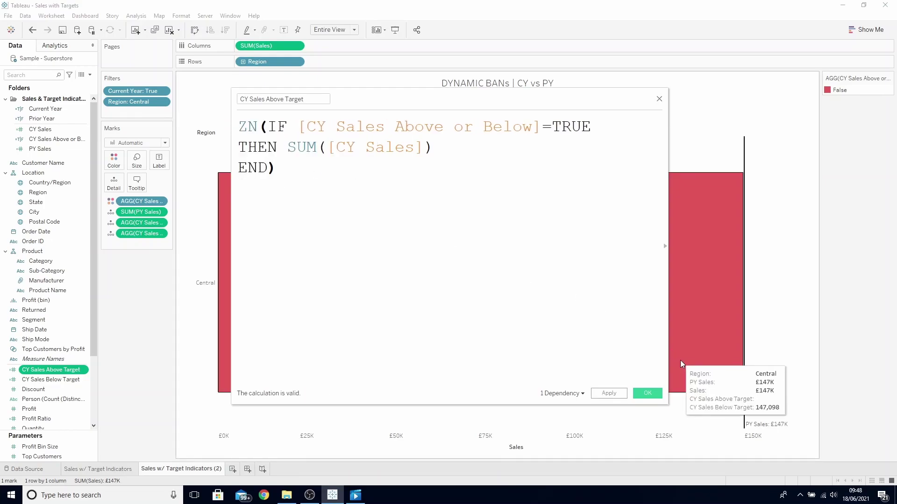
left_click(653, 392)
Step: Wrap the CY Sales Below Target formula in ZN( ) and save it
right_click(62, 381)
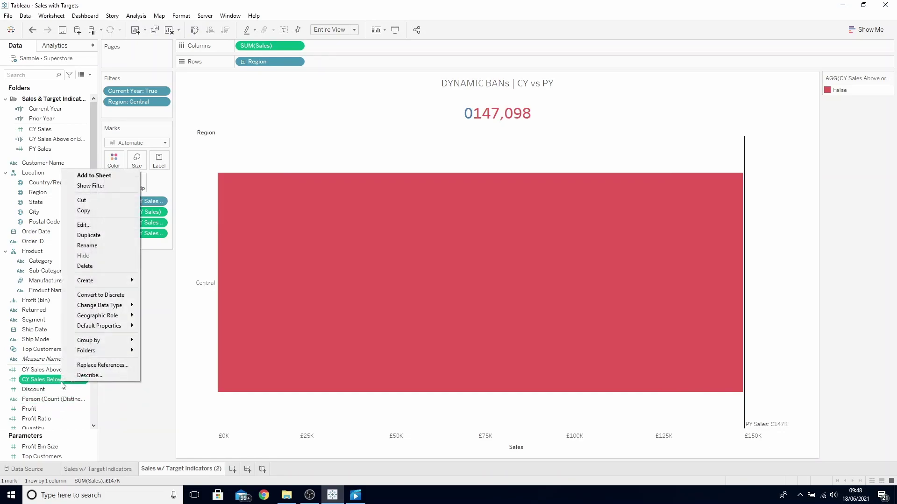
left_click(84, 225)
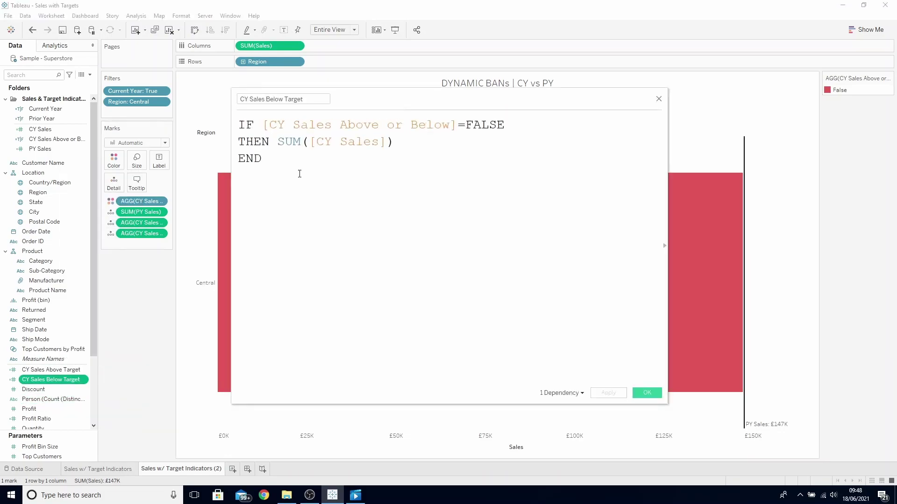
left_click(239, 125)
type("ZN")
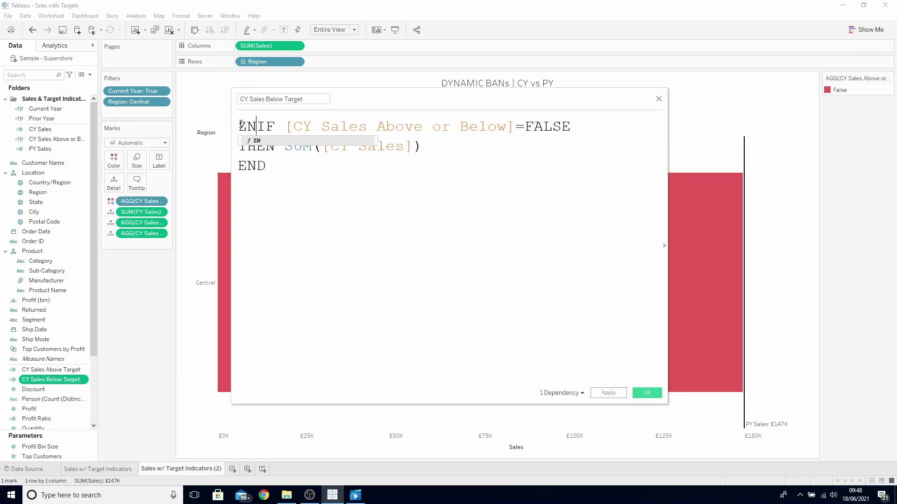
type("(")
left_click(397, 183)
type(")")
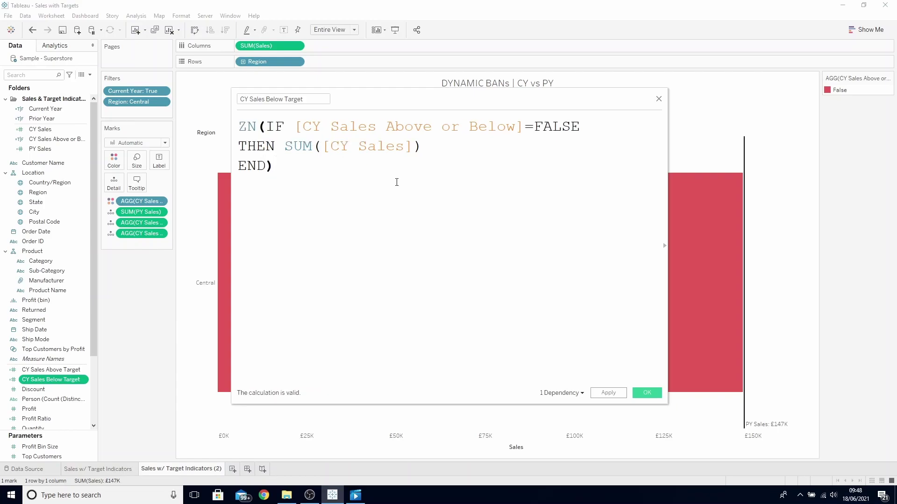
left_click(646, 393)
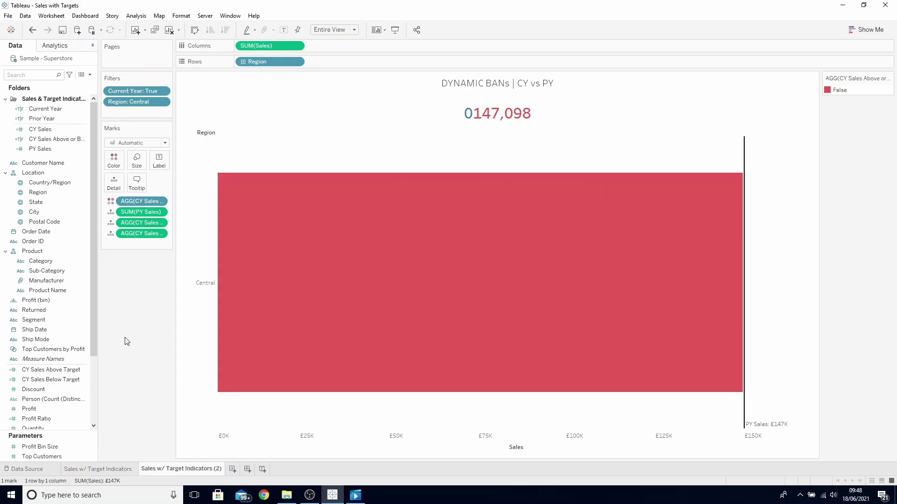
Step: Set both target fields' default number format to custom currency, 1 decimal, in thousands (K)
left_click(49, 369)
left_click(65, 380, "ctrl")
right_click(65, 382)
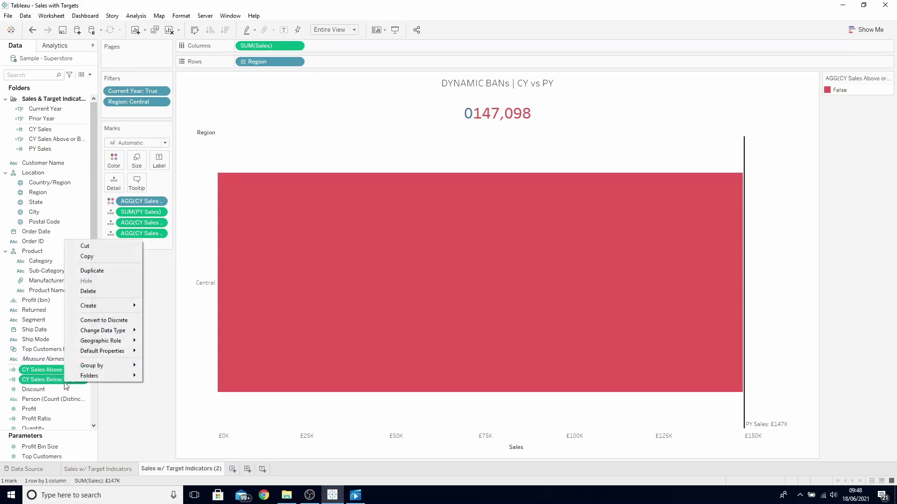
mouse_move(107, 352)
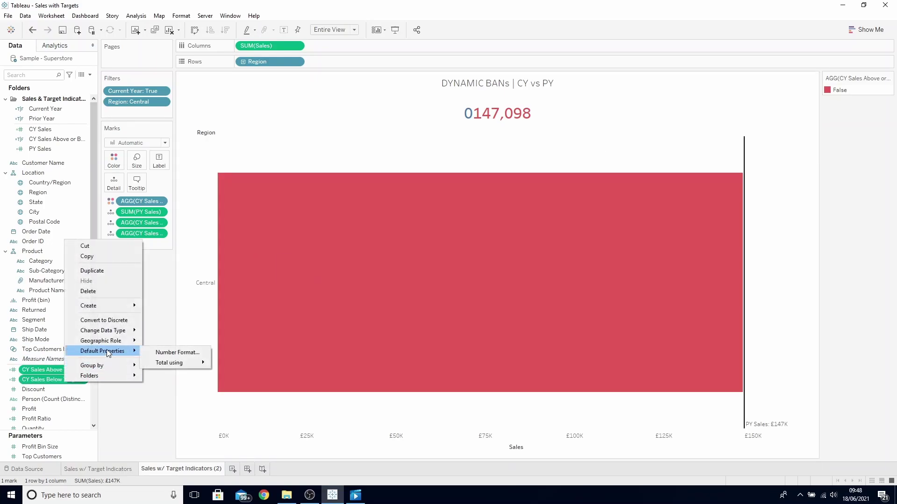
left_click(167, 353)
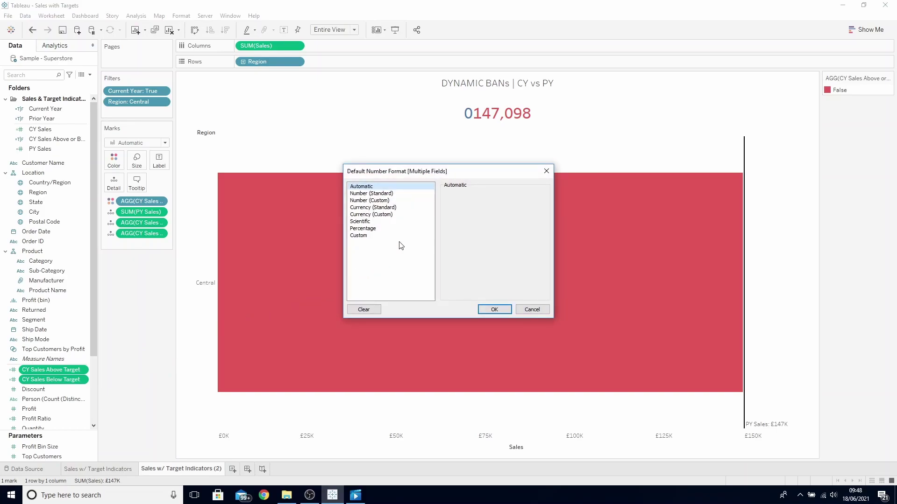
left_click(408, 215)
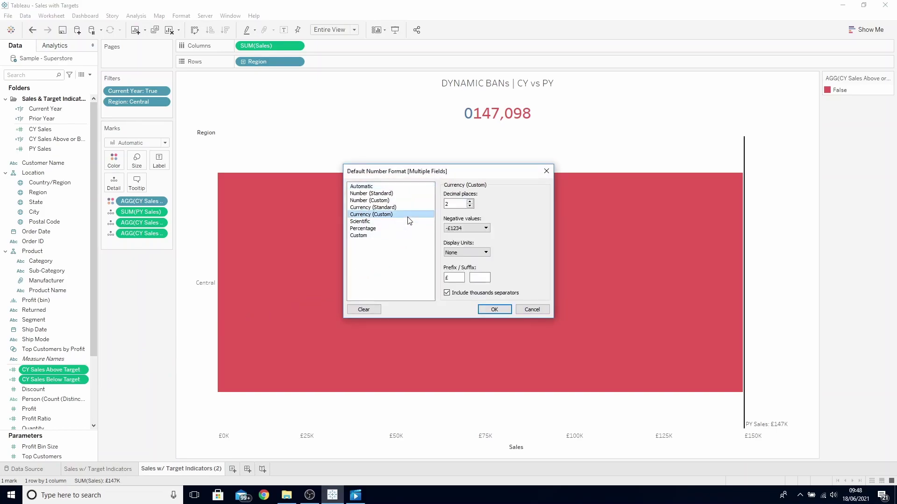
left_click(472, 207)
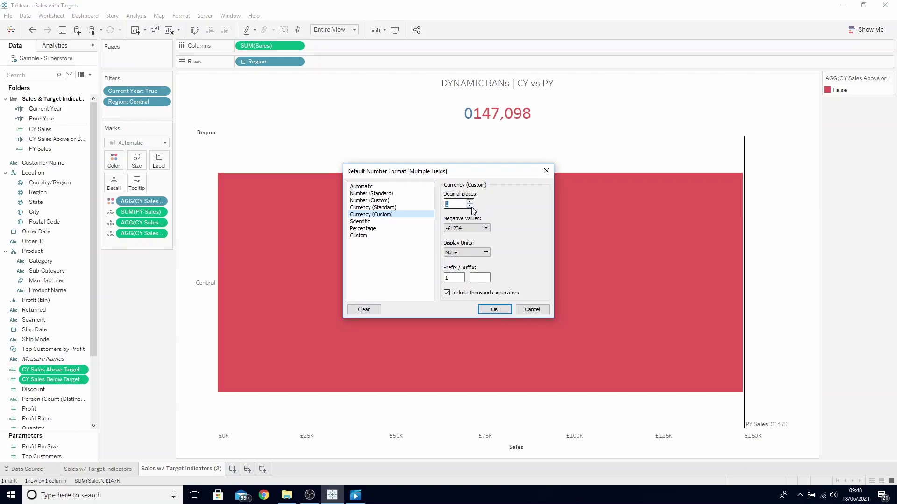
left_click(474, 252)
left_click(460, 266)
left_click(395, 237)
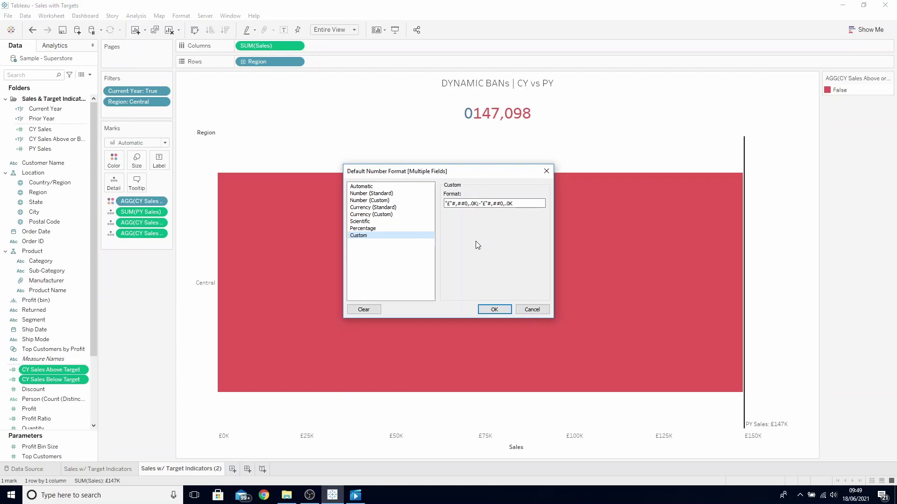
left_click(500, 203)
Step: Apply the £ thousands format, then switch the Region filter from Central to East
left_click(503, 310)
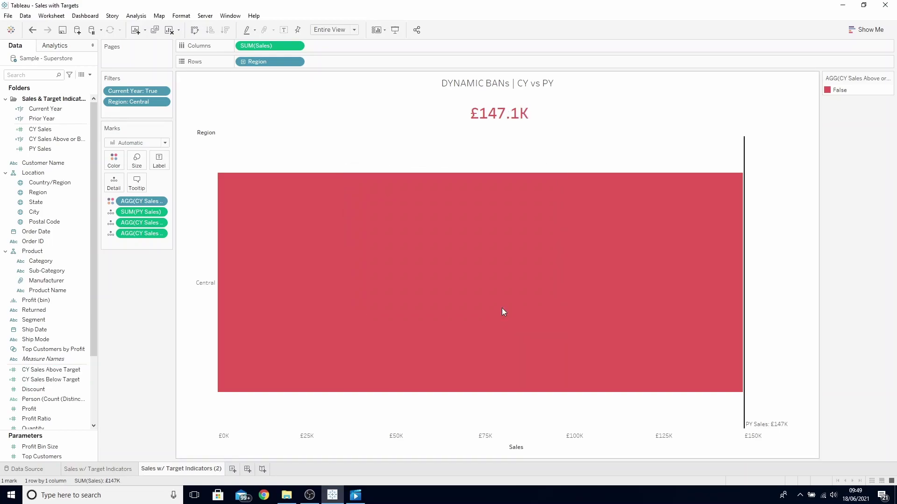
right_click(149, 102)
left_click(177, 109)
left_click(369, 179)
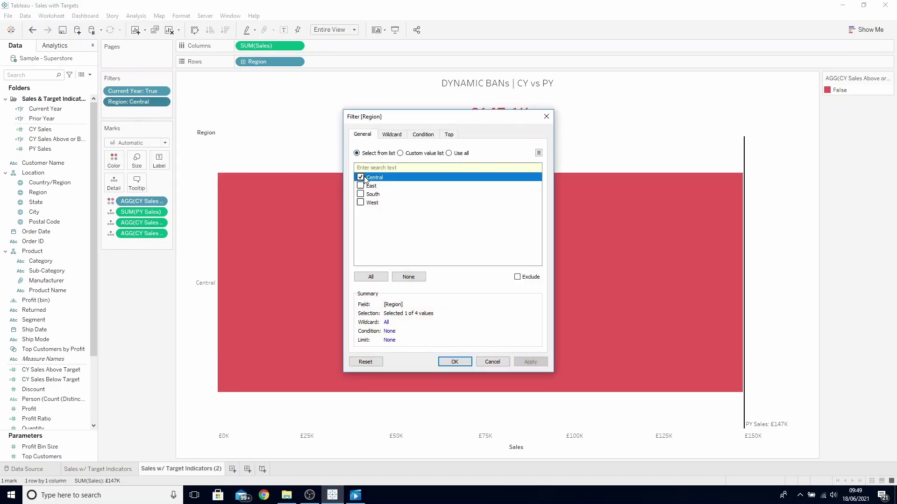
left_click(361, 178)
left_click(360, 185)
left_click(535, 362)
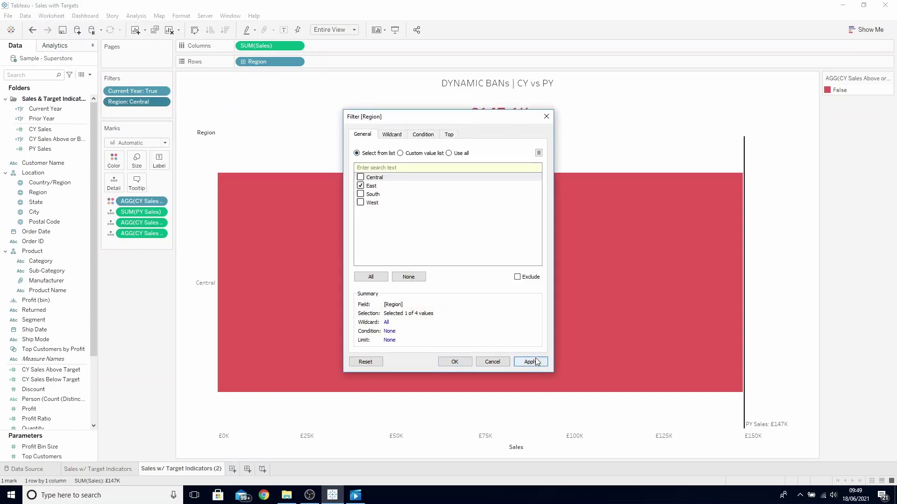
left_click(455, 362)
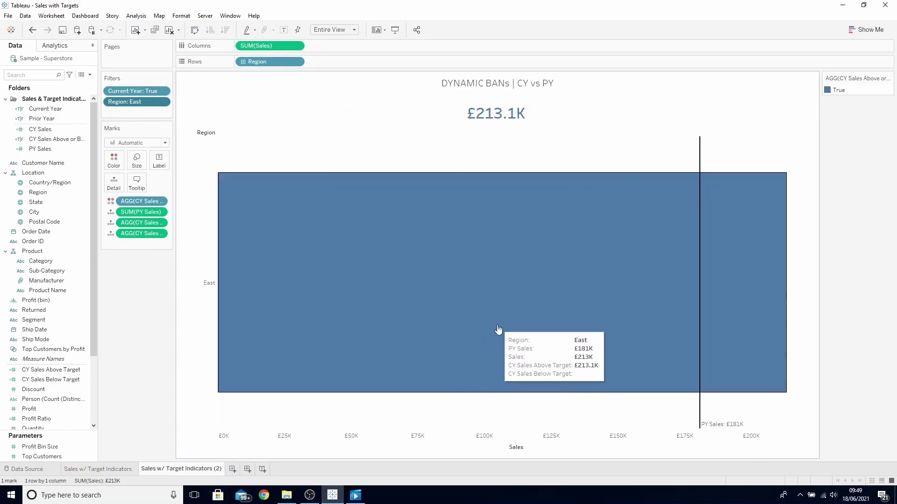